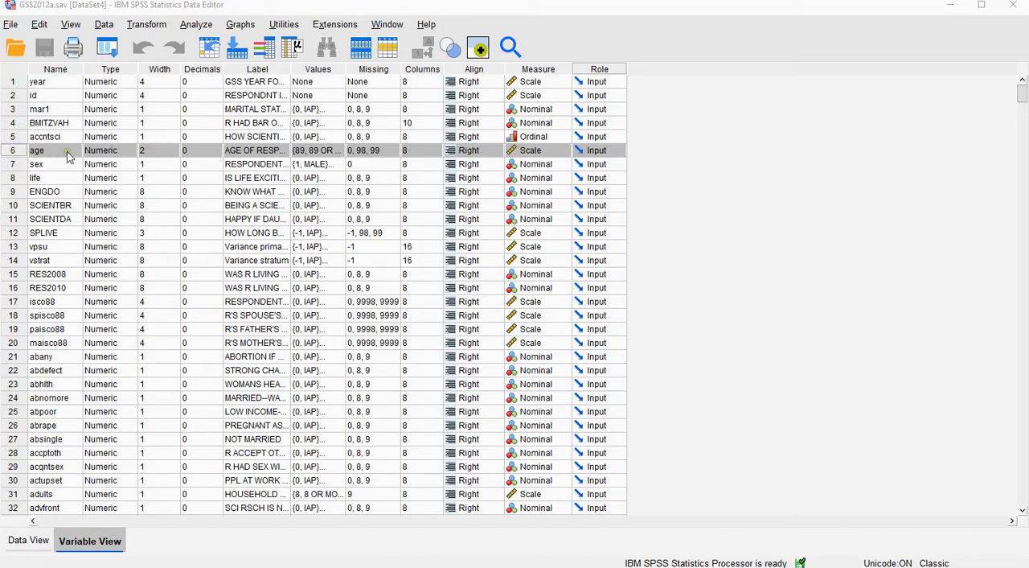
# Start a Frequencies analysis with AGE OF RESPONDENT as the only variable.
pyautogui.click(197, 25)
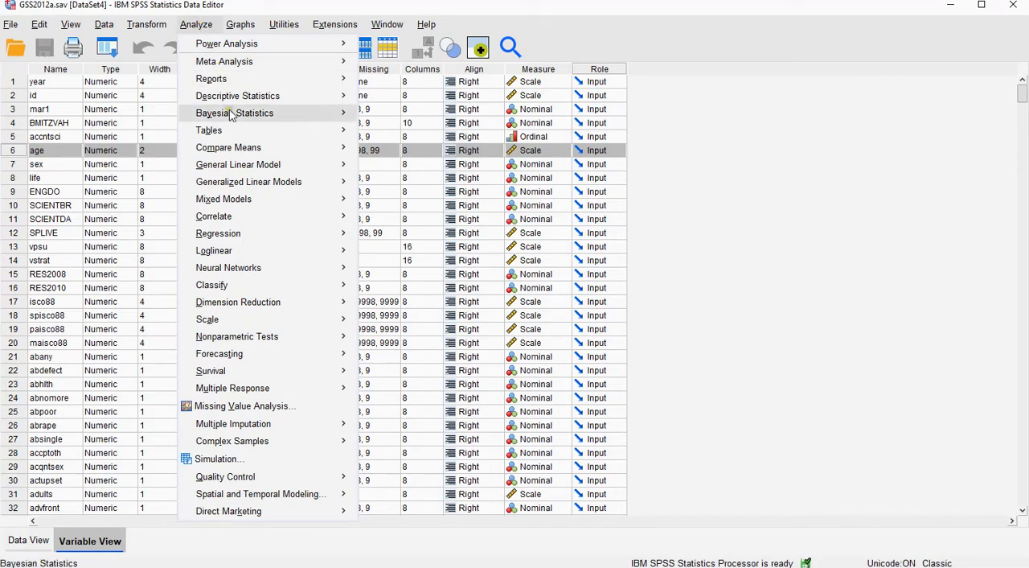
pyautogui.moveTo(240, 86)
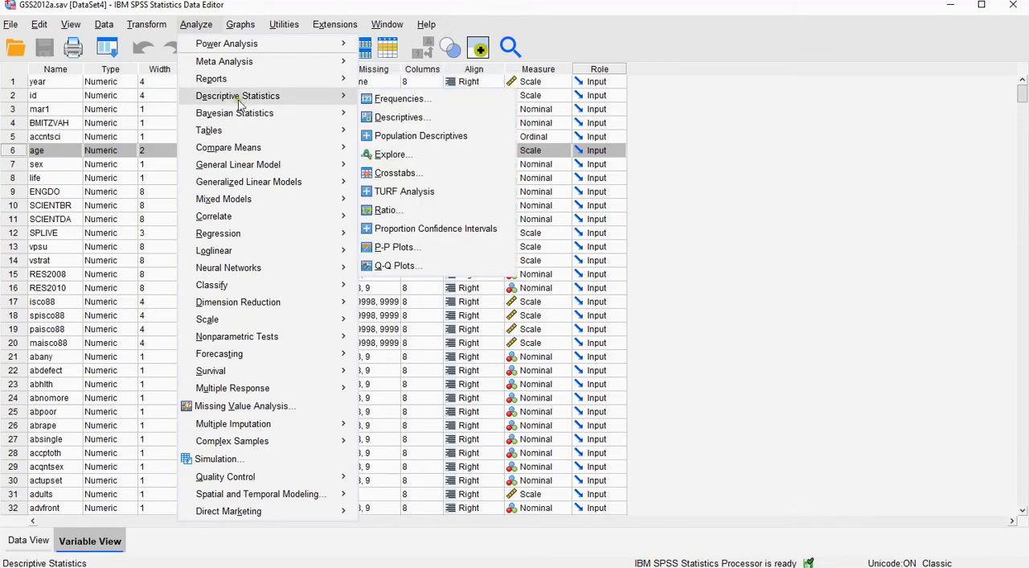
pyautogui.click(418, 104)
pyautogui.moveTo(766, 171); pyautogui.dragTo(562, 167)
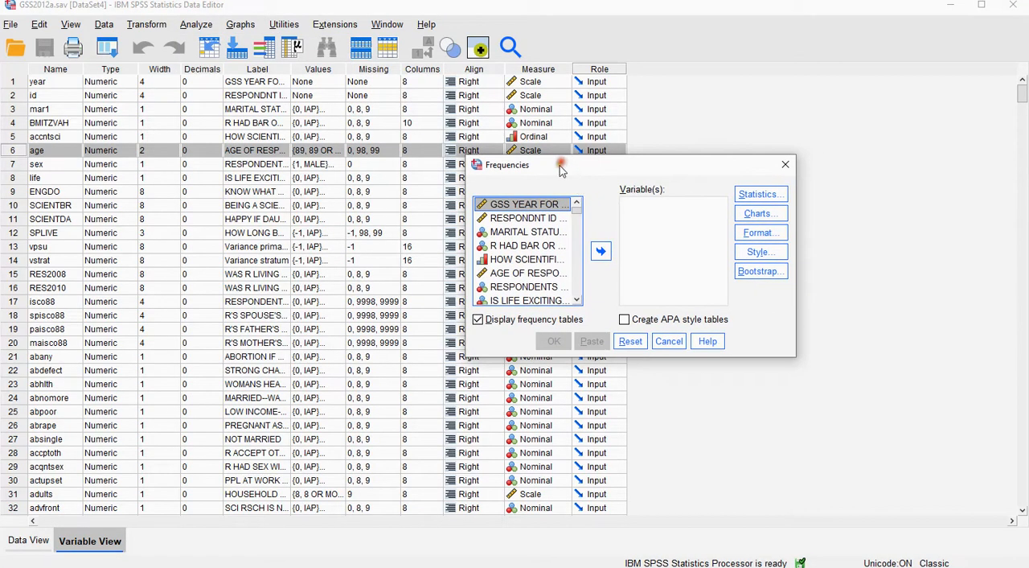
pyautogui.click(525, 273)
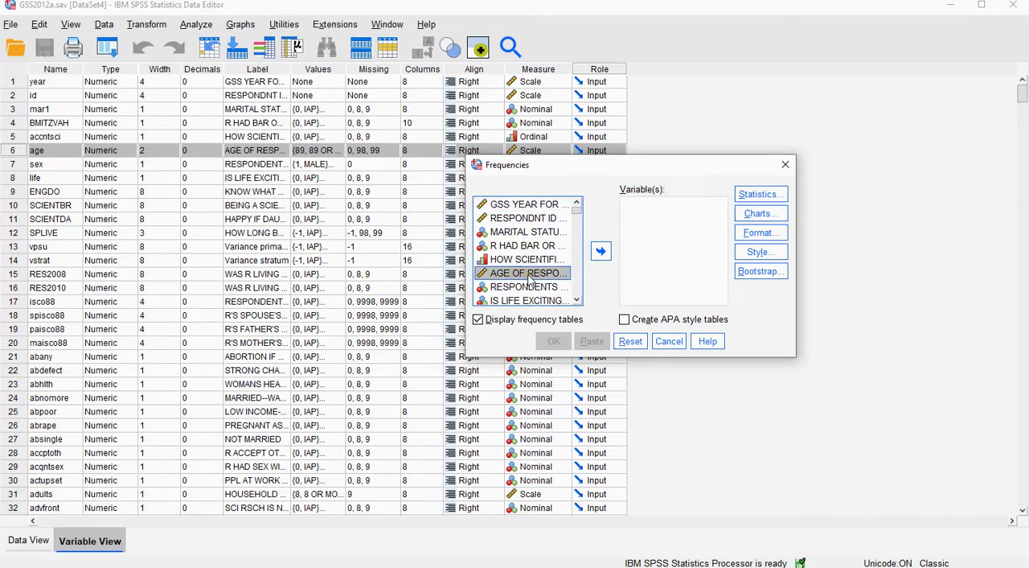
pyautogui.click(601, 251)
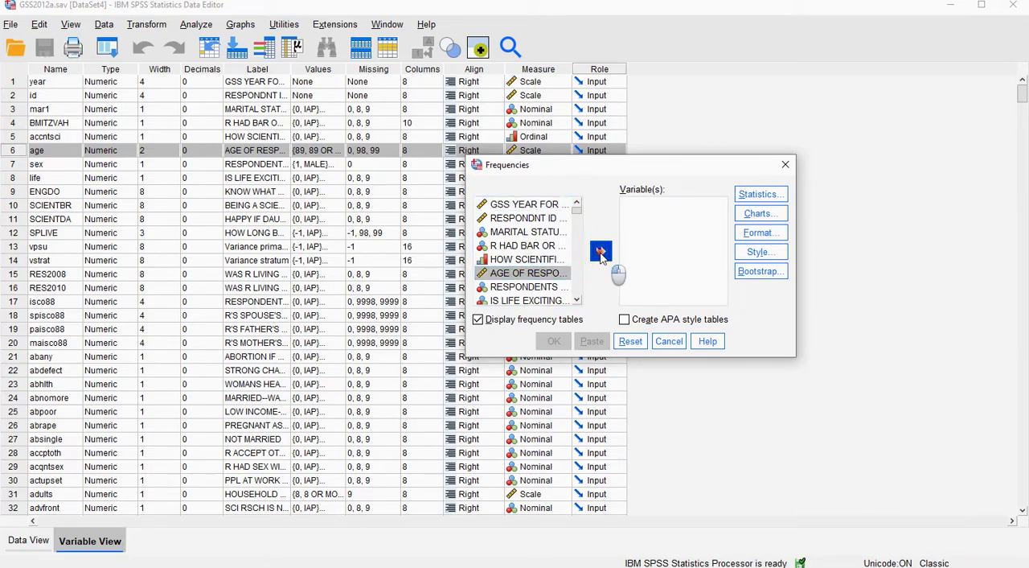
# Request the mean and standard deviation without frequency tables, and run the Frequencies analysis.
pyautogui.click(761, 194)
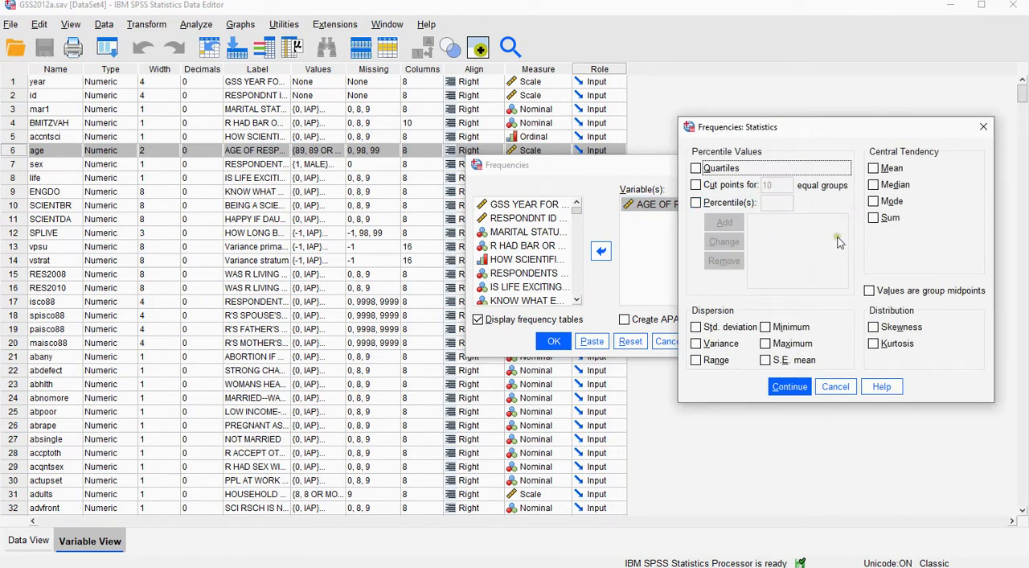
pyautogui.click(874, 169)
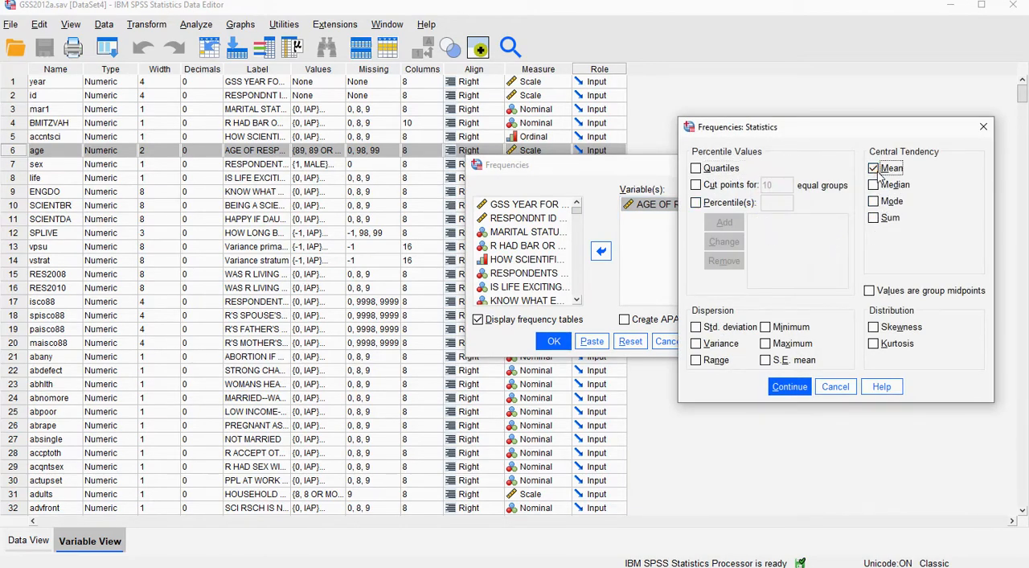
pyautogui.click(724, 330)
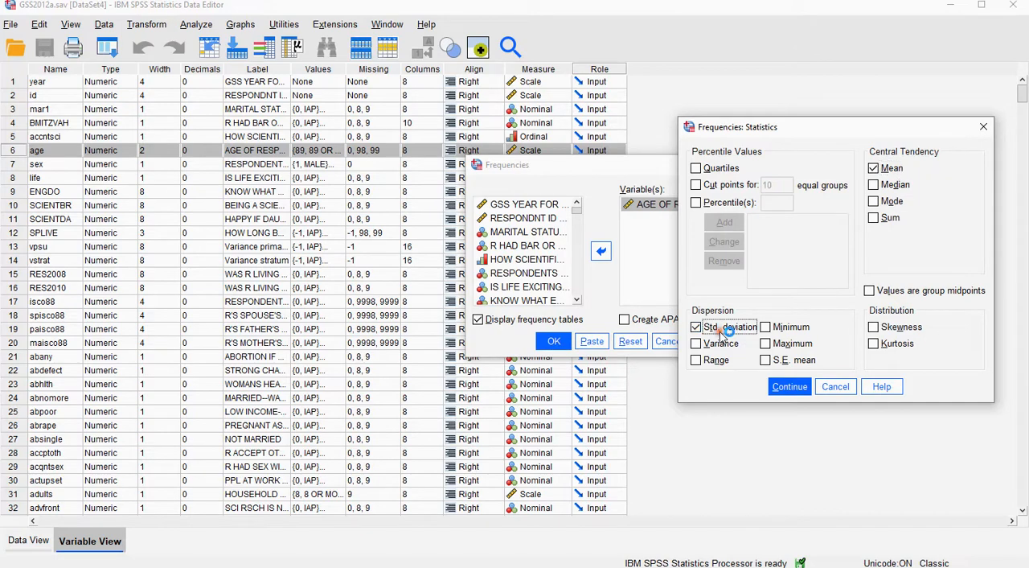
pyautogui.click(788, 387)
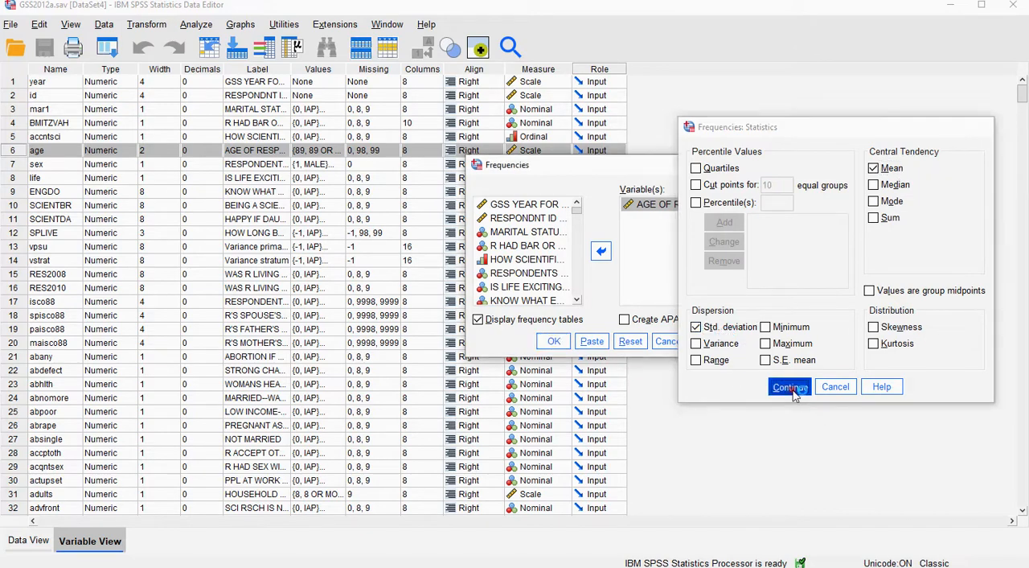
pyautogui.click(479, 320)
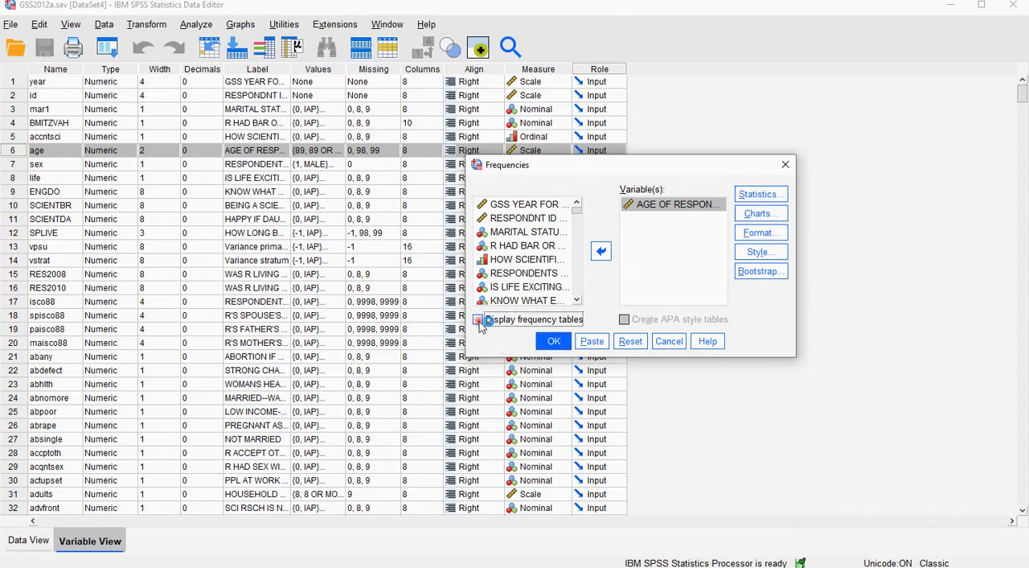
pyautogui.click(554, 341)
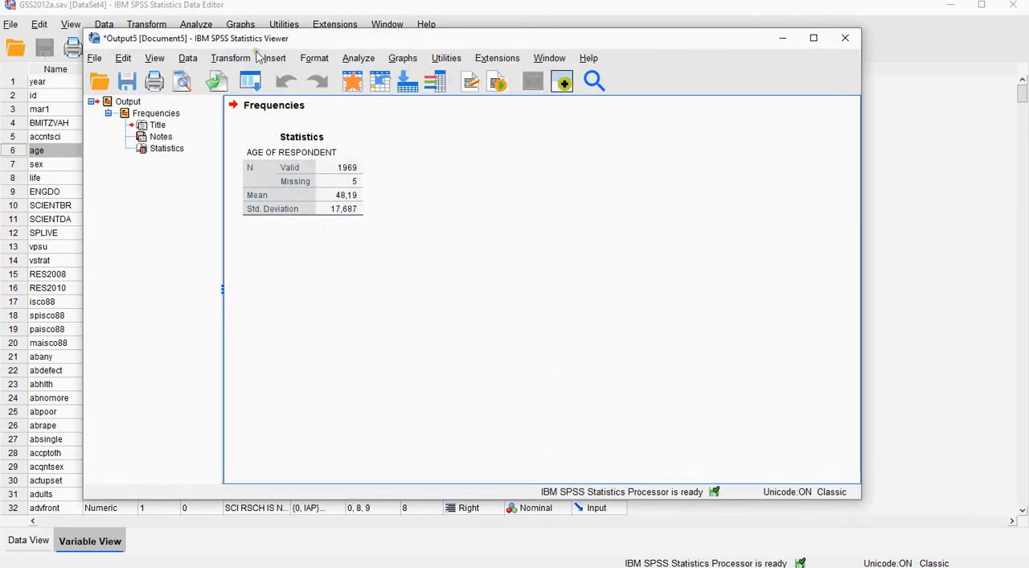
# Open a new empty dataset and arrange its data editor window side by side with the output viewer.
pyautogui.moveTo(84, 30); pyautogui.dragTo(355, 30)
pyautogui.moveTo(496, 38); pyautogui.dragTo(643, 40)
pyautogui.click(420, 11)
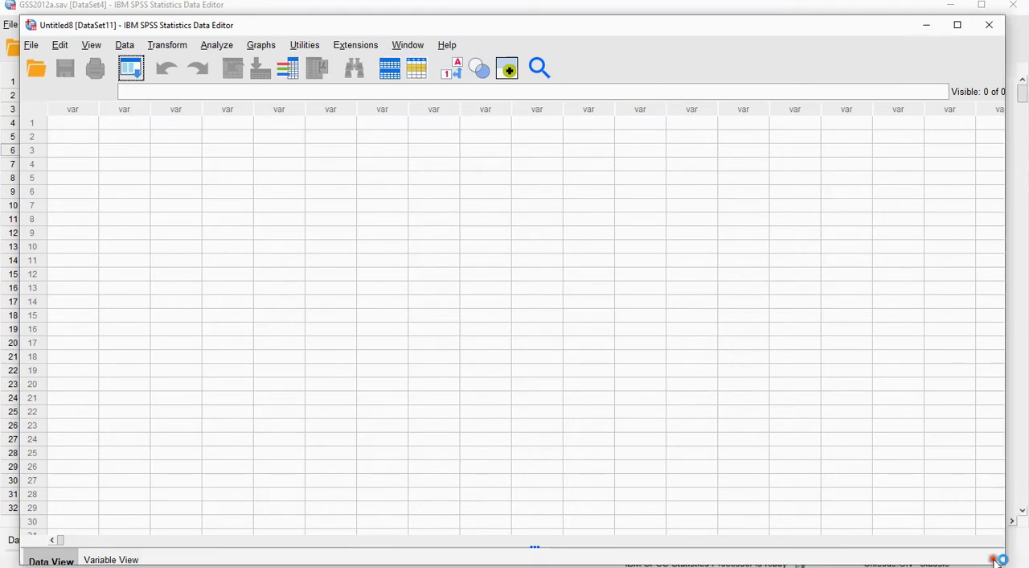
pyautogui.moveTo(992, 555); pyautogui.dragTo(649, 504)
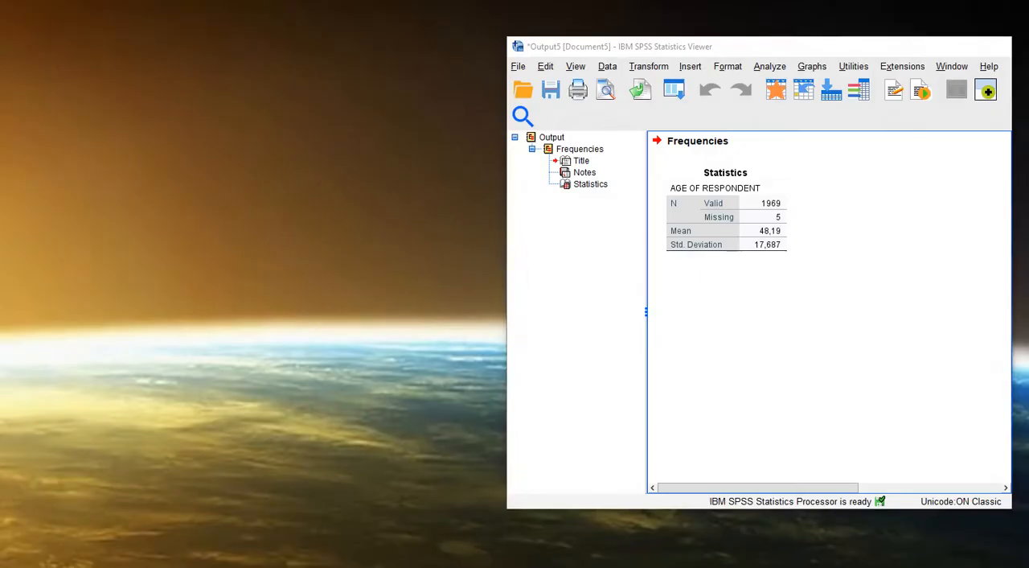
pyautogui.click(599, 555)
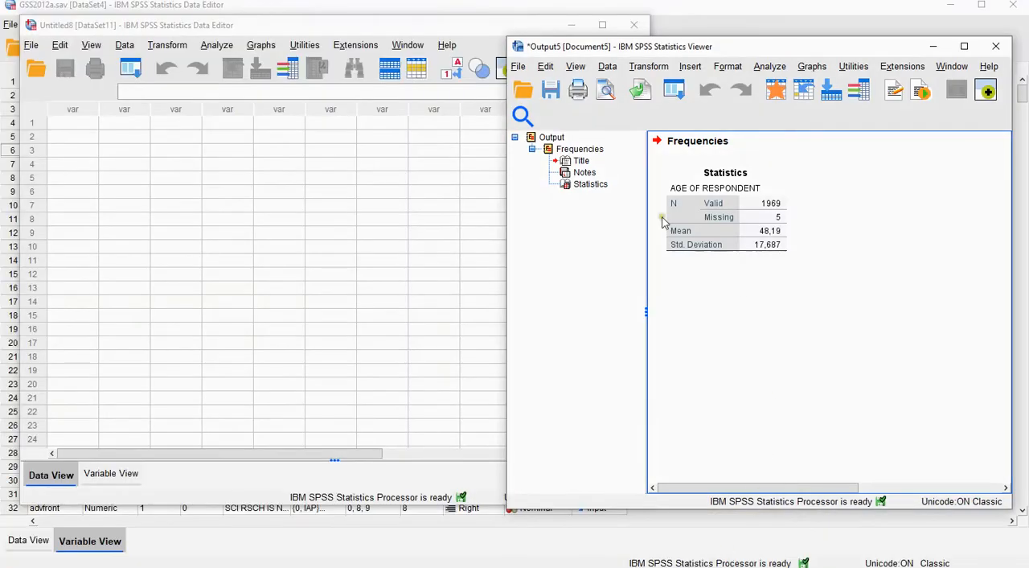
pyautogui.click(331, 25)
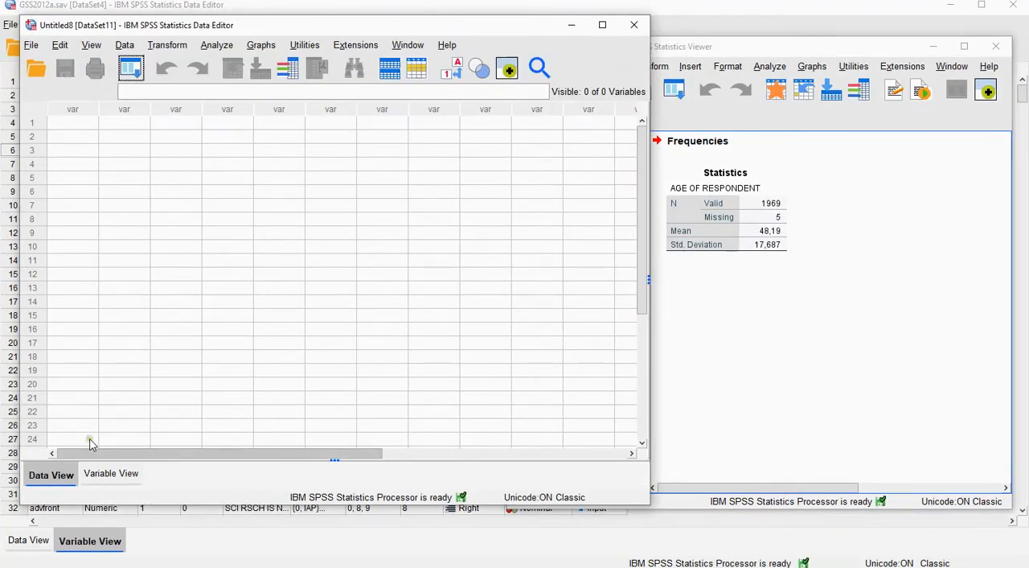
# Define two variables named mean and stddev in the new dataset.
pyautogui.click(117, 479)
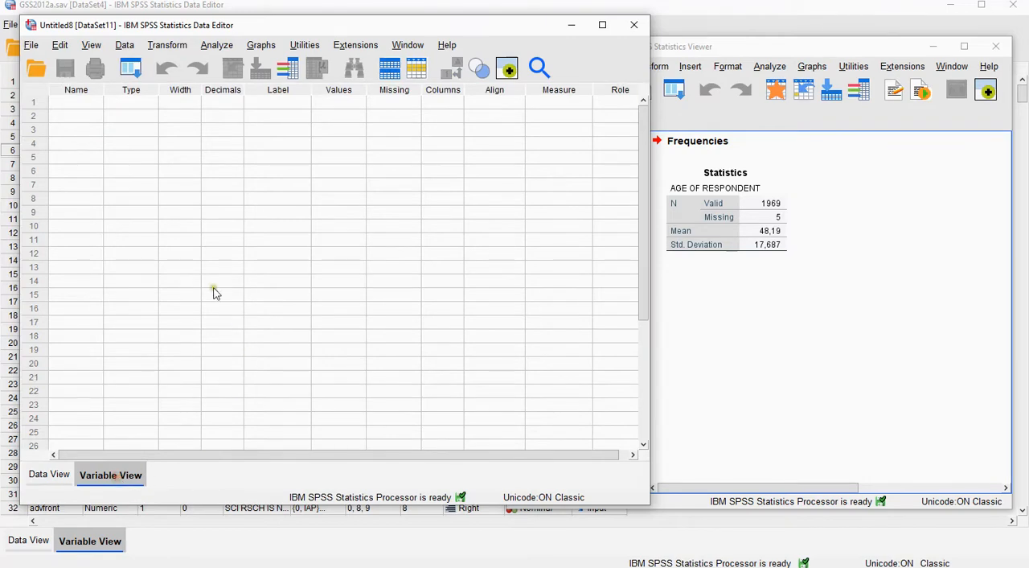
pyautogui.click(77, 103)
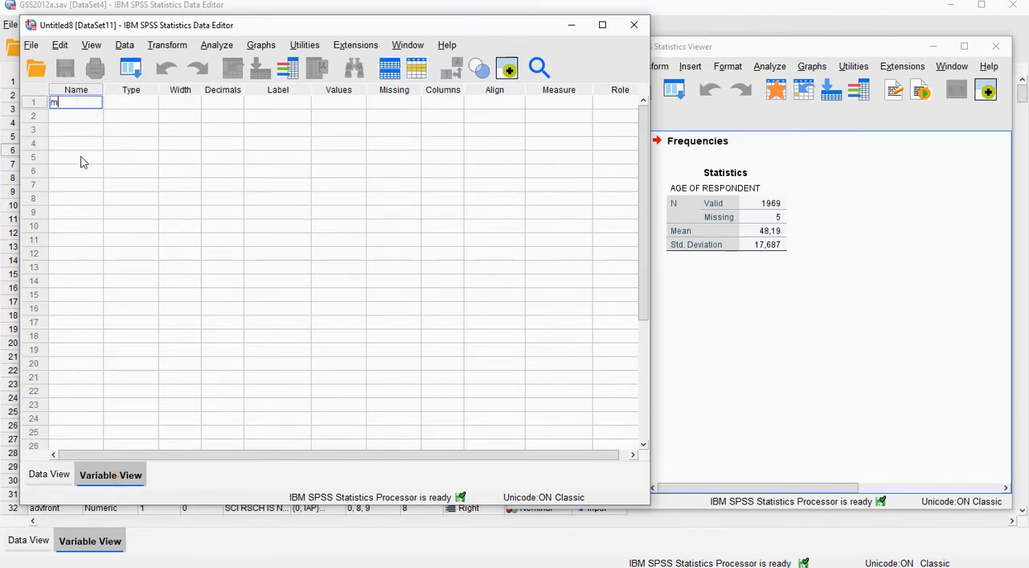
pyautogui.press('Return')
pyautogui.write('stddev')
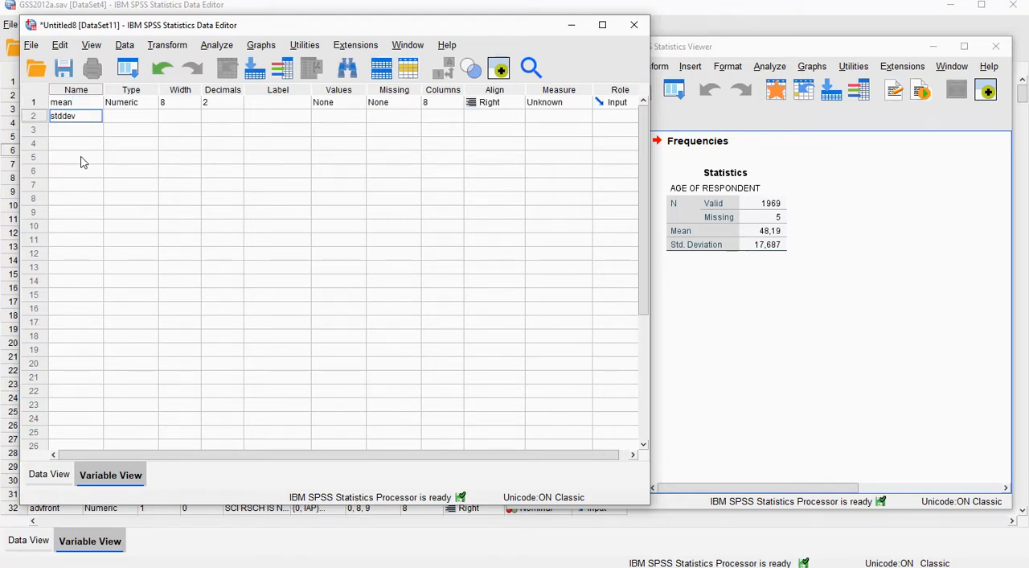
pyautogui.press('Return')
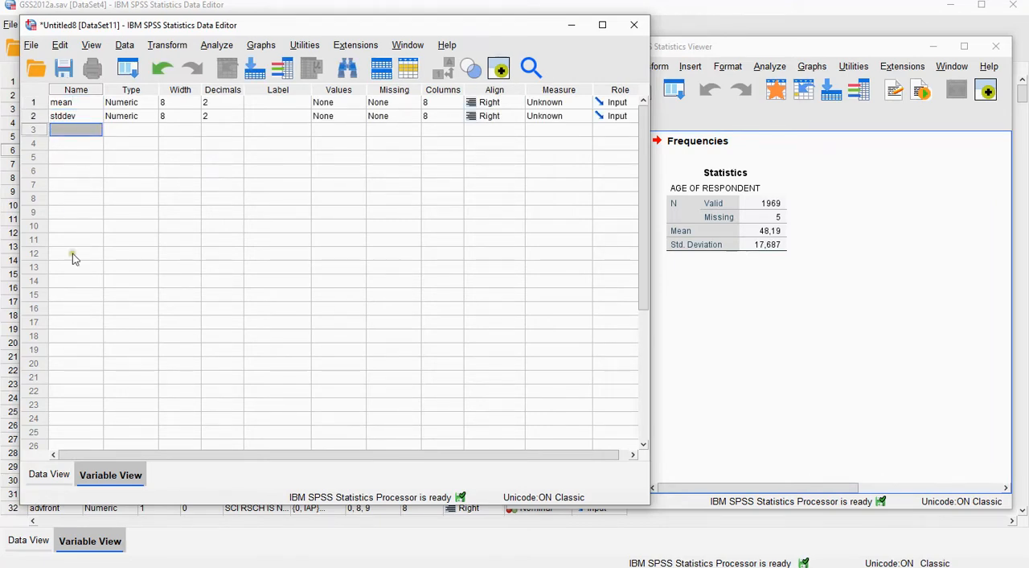
# Open the Statistics output table for editing, format its Mean cell with 5 decimals, and copy the full-precision mean.
pyautogui.click(45, 475)
pyautogui.click(768, 287)
pyautogui.click(770, 230)
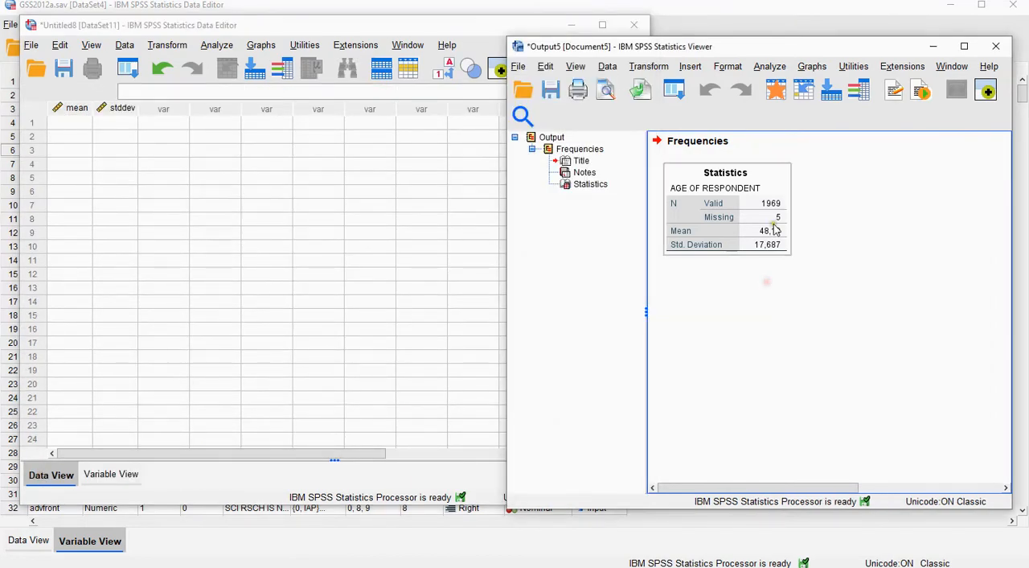
pyautogui.doubleClick(766, 231)
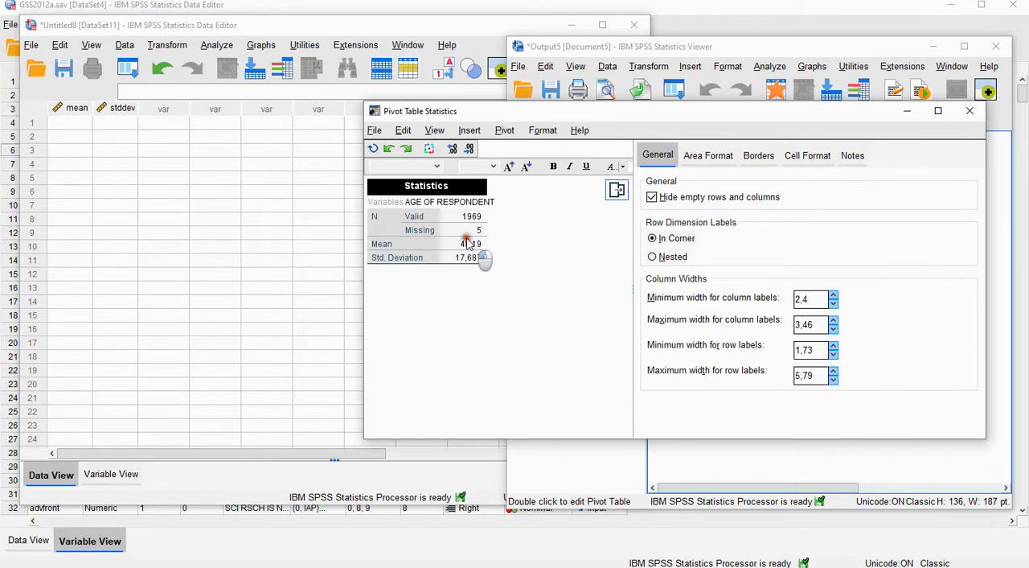
pyautogui.click(470, 242)
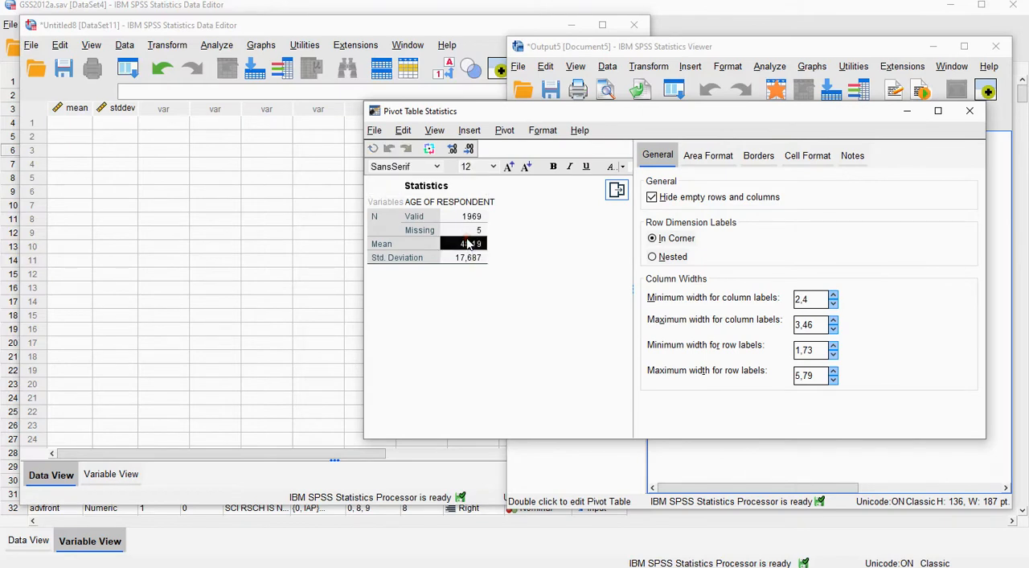
pyautogui.click(807, 156)
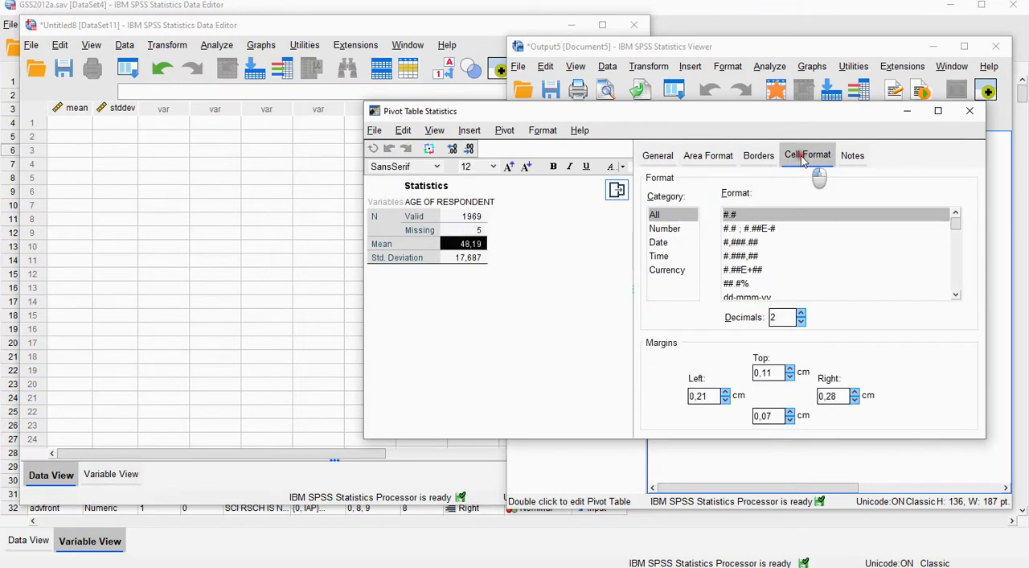
pyautogui.click(801, 313)
pyautogui.click(801, 313)
pyautogui.click(800, 313)
pyautogui.doubleClick(470, 246)
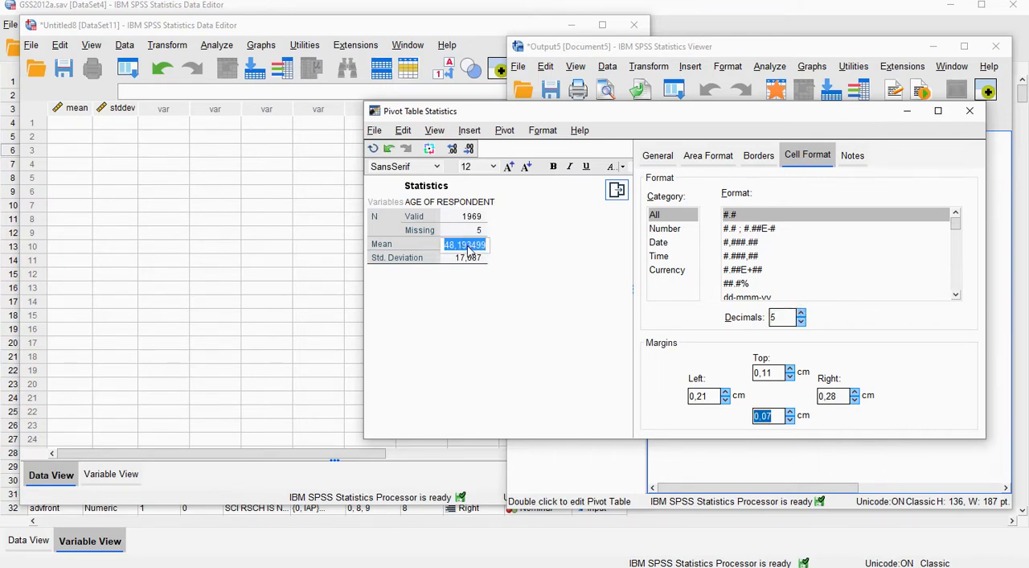
pyautogui.click(77, 133)
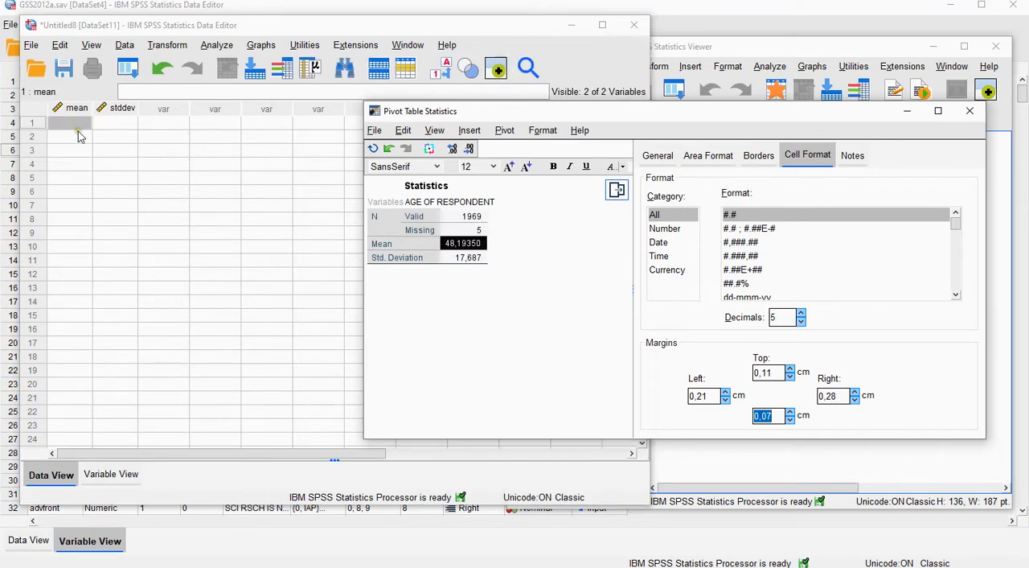
pyautogui.write('193499')
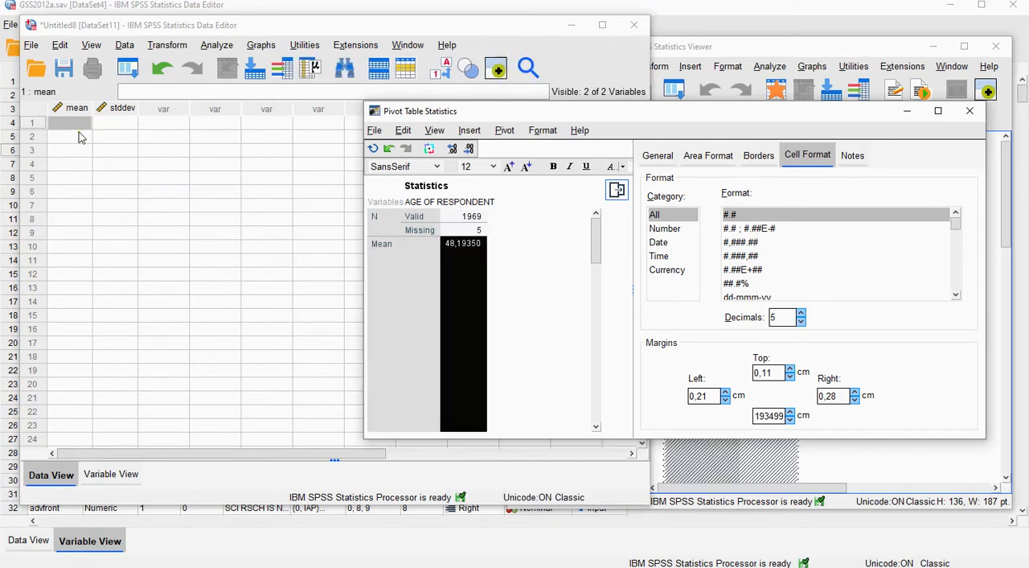
pyautogui.click(76, 127)
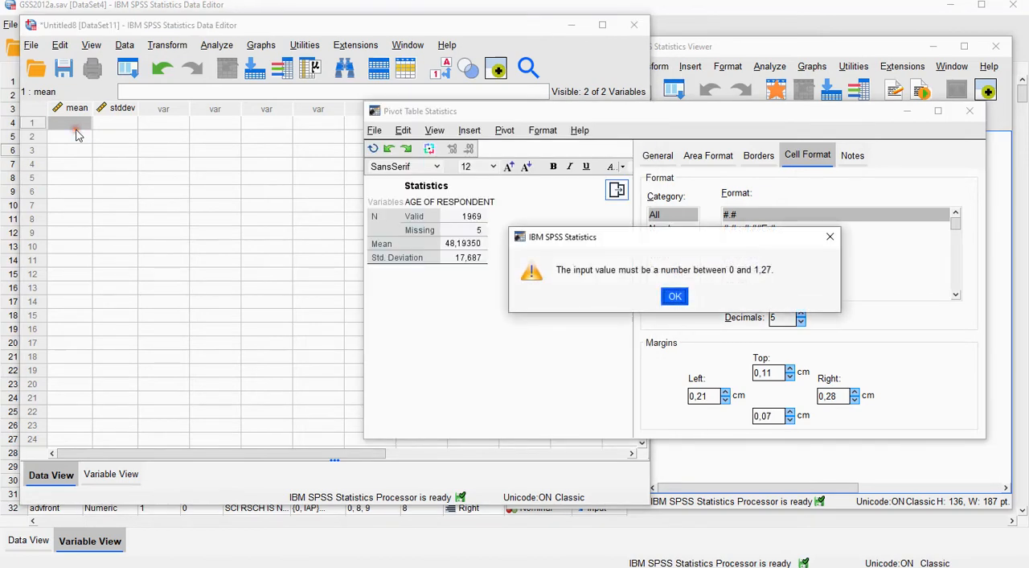
pyautogui.click(662, 294)
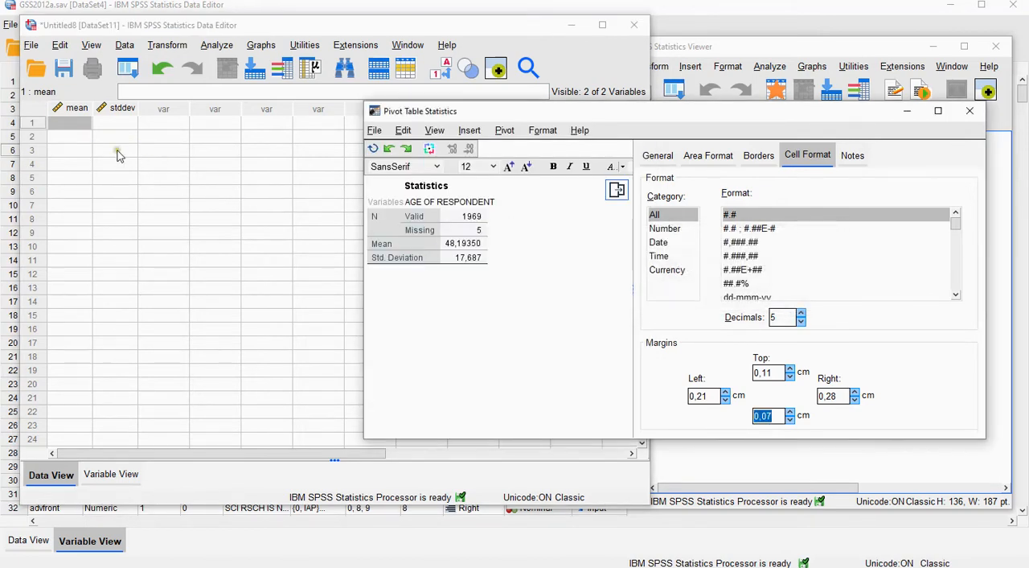
# Paste the copied mean into the first case of the mean variable in the new dataset.
pyautogui.click(74, 128)
pyautogui.write('48,19')
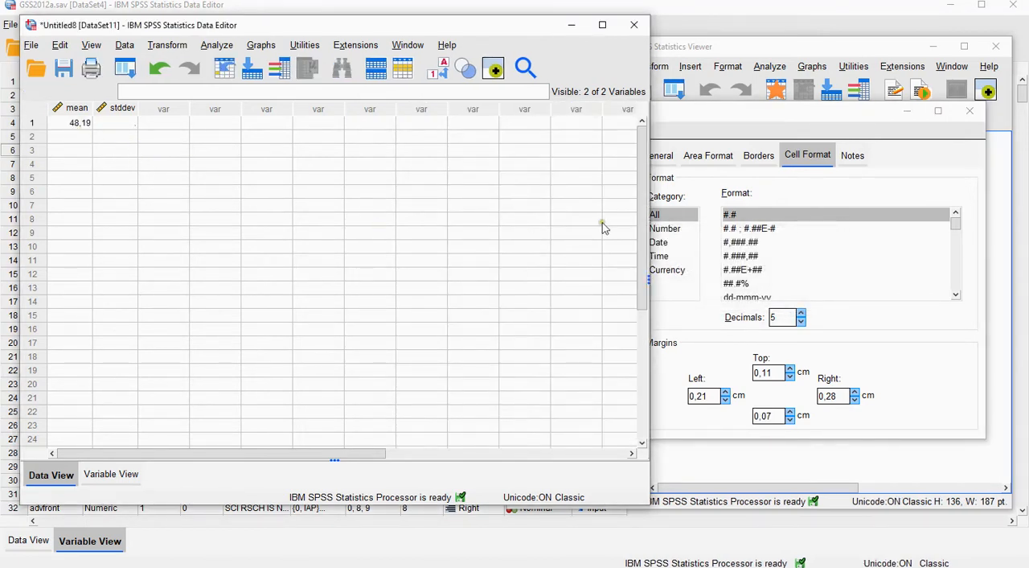
# Format the Std. Deviation cell in the Statistics table with 5 decimals and copy its full-precision value.
pyautogui.click(730, 118)
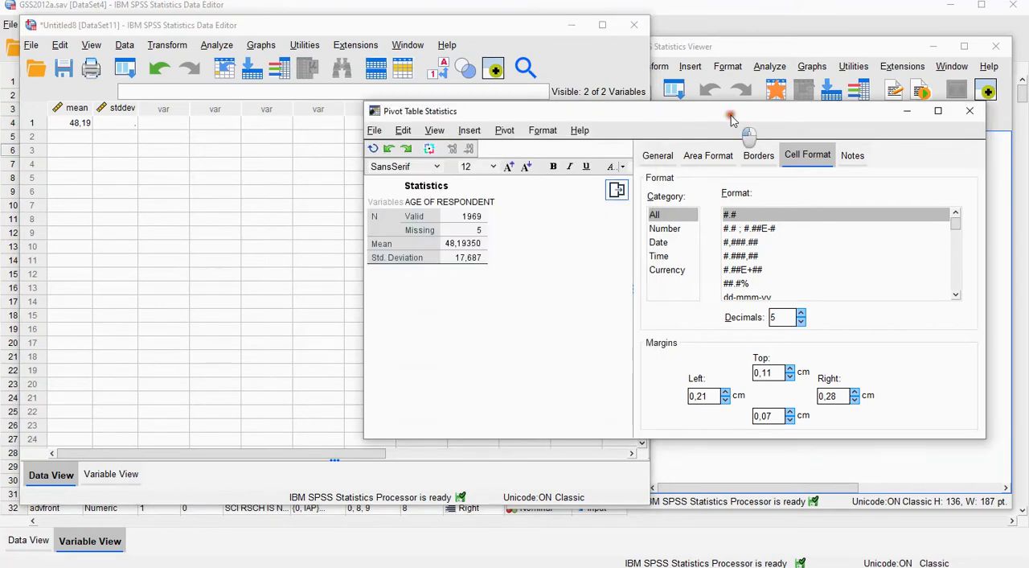
pyautogui.click(471, 257)
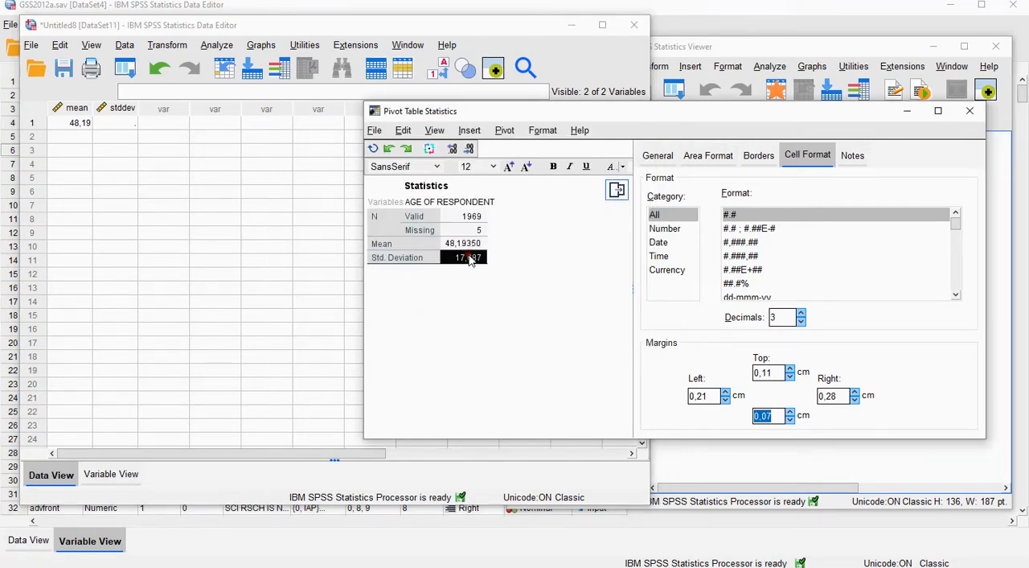
pyautogui.click(801, 314)
pyautogui.click(801, 314)
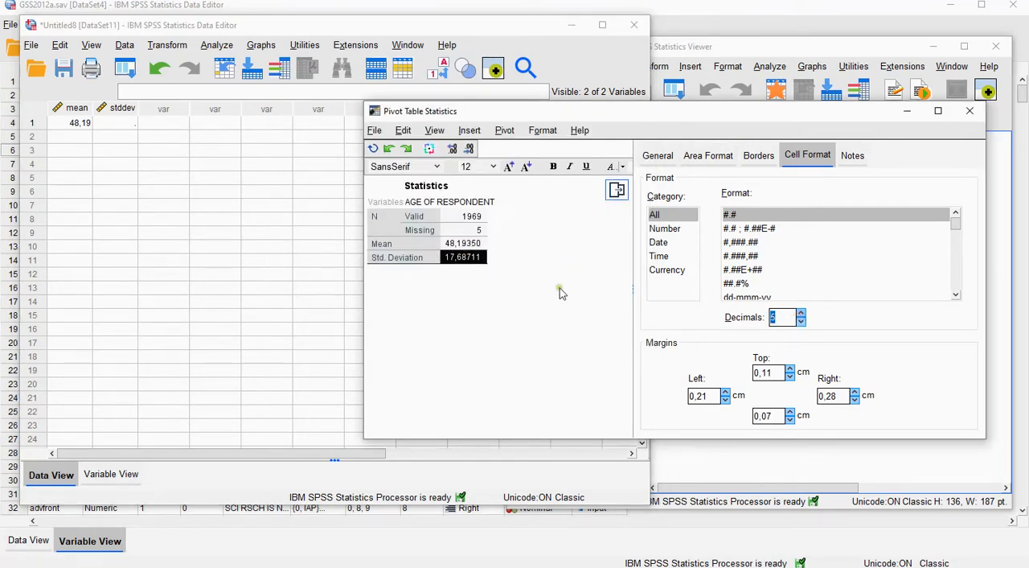
pyautogui.doubleClick(463, 260)
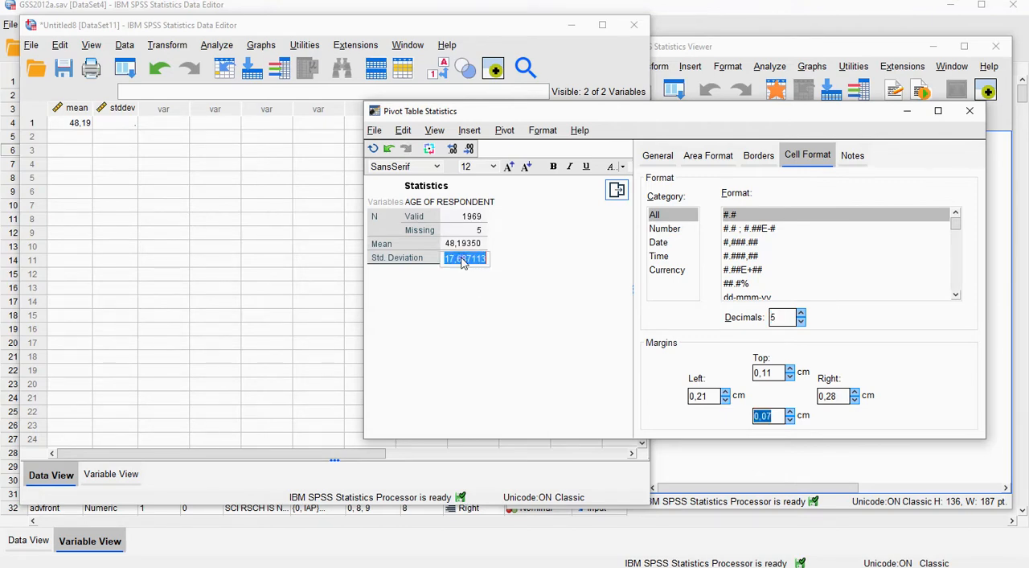
pyautogui.click(563, 275)
# Paste the copied standard deviation into the first case of the stddev variable.
pyautogui.click(130, 191)
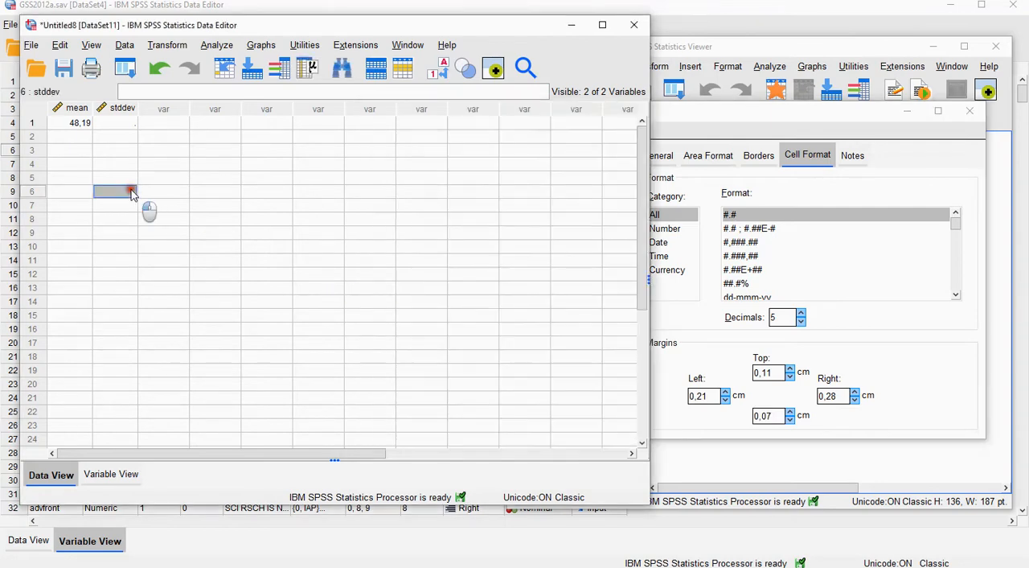
pyautogui.click(102, 124)
pyautogui.write('17,69')
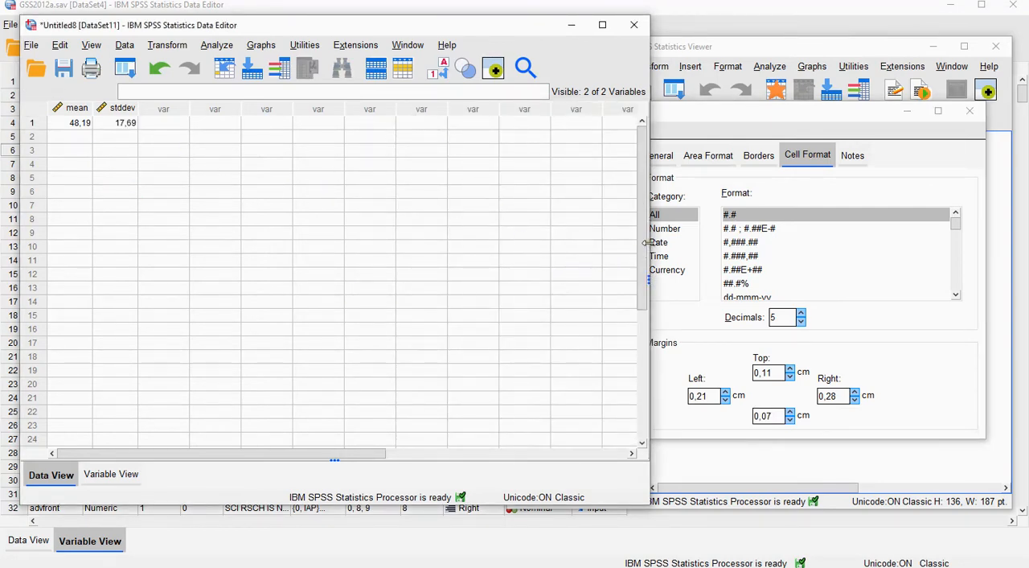
# Widen the new dataset's window and define a third numeric variable named hypMean.
pyautogui.moveTo(649, 265); pyautogui.dragTo(1003, 262)
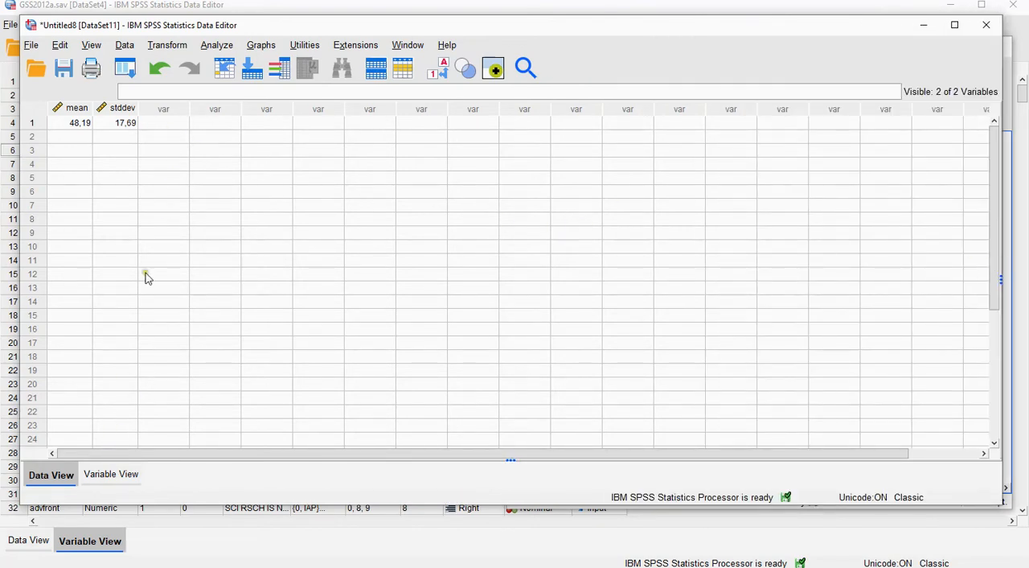
pyautogui.click(111, 474)
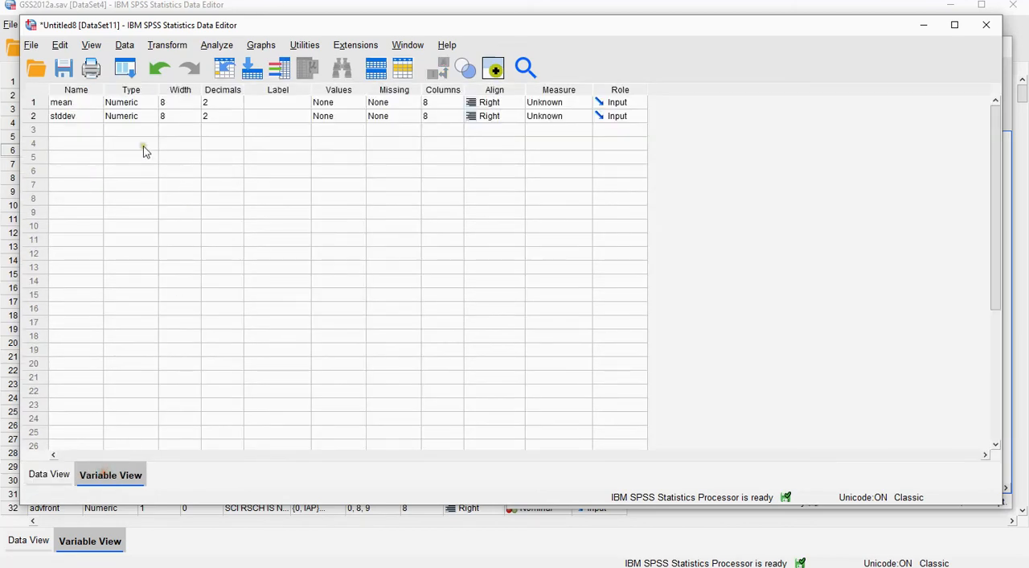
pyautogui.click(73, 121)
pyautogui.click(80, 131)
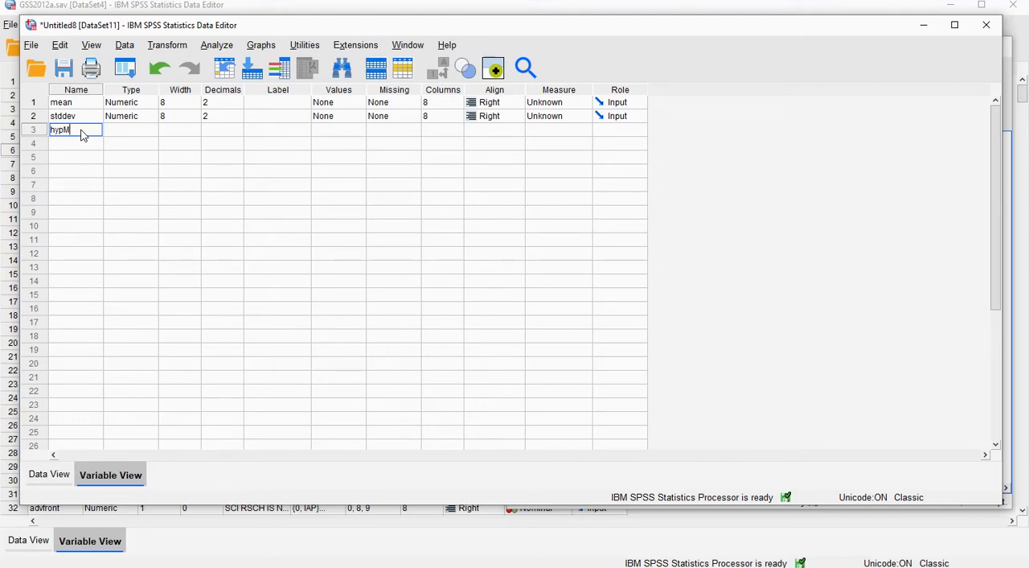
pyautogui.press('Return')
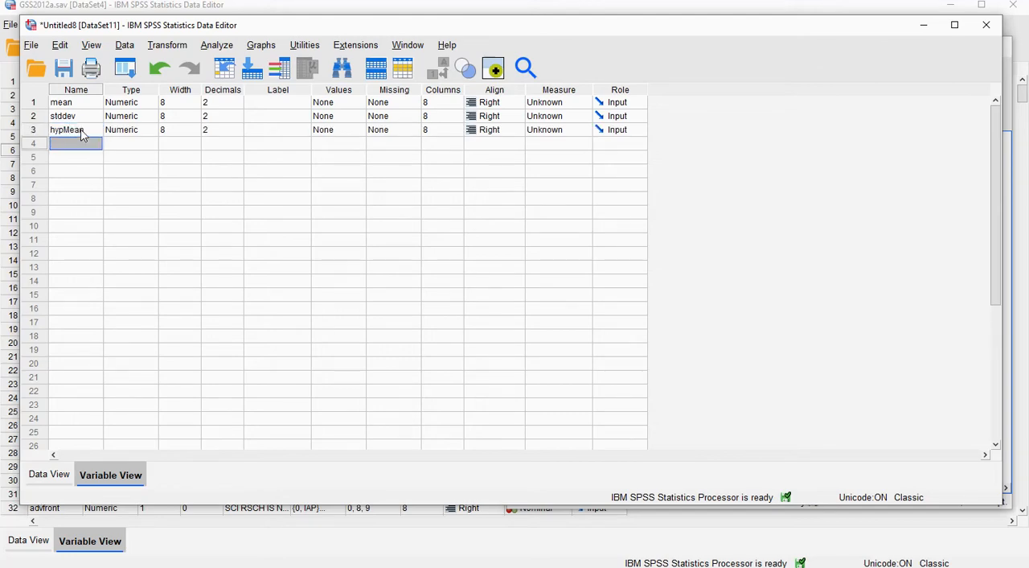
# Enter 50 as the hypMean value of the first case.
pyautogui.click(42, 481)
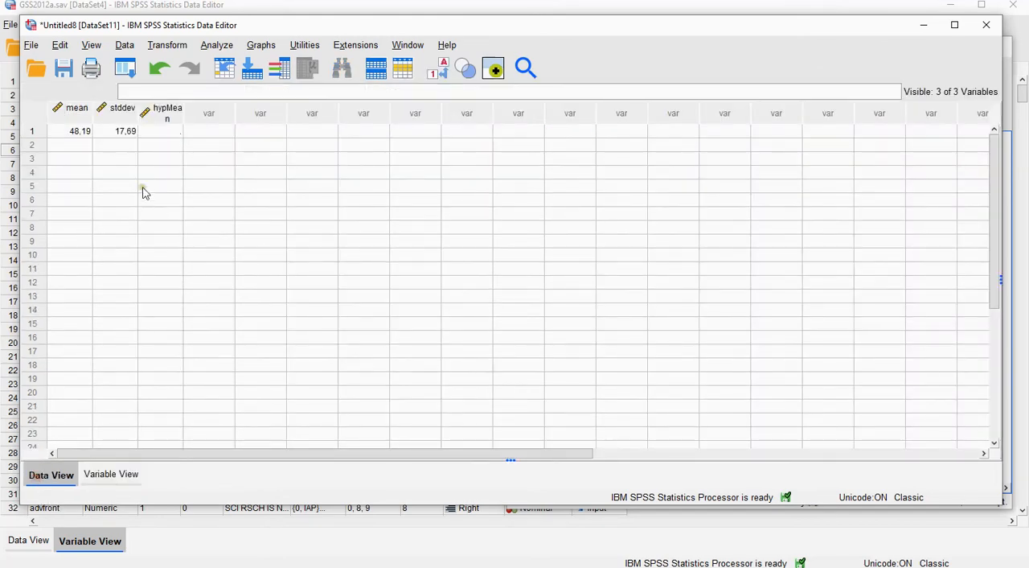
pyautogui.click(158, 135)
pyautogui.write('50')
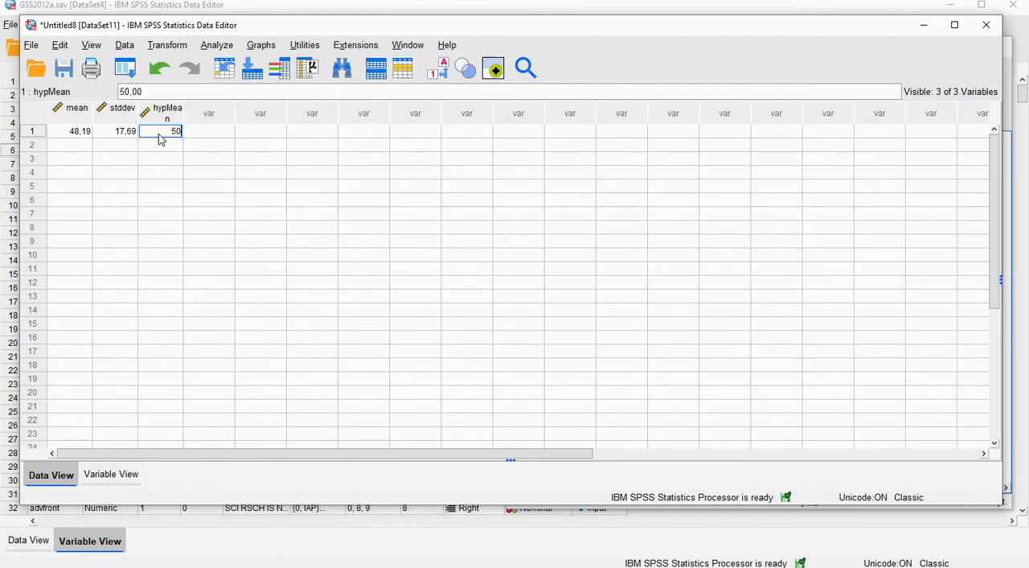
pyautogui.press('Return')
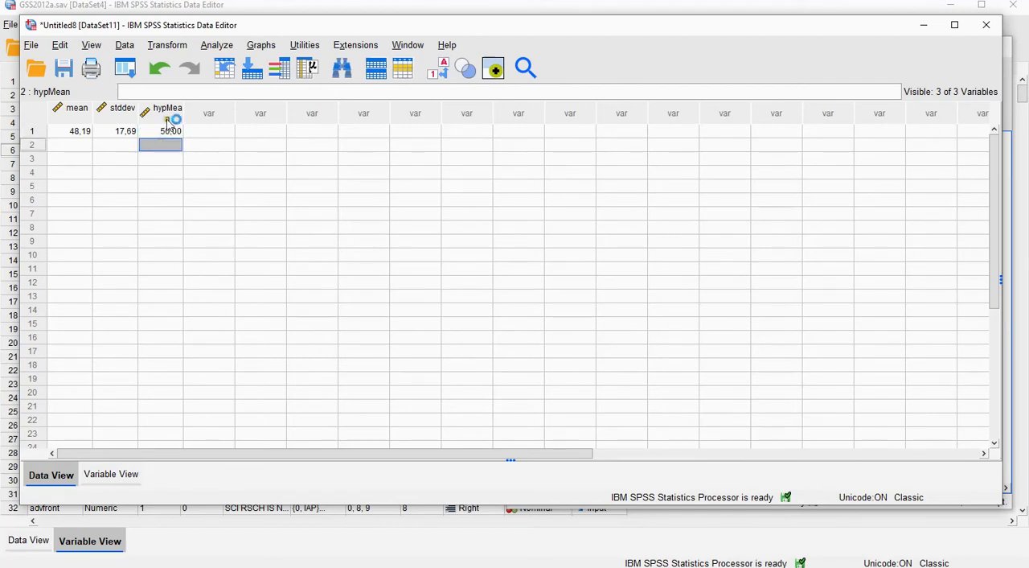
# Begin a Compute Variable transformation with d as the target variable.
pyautogui.click(169, 46)
pyautogui.click(175, 65)
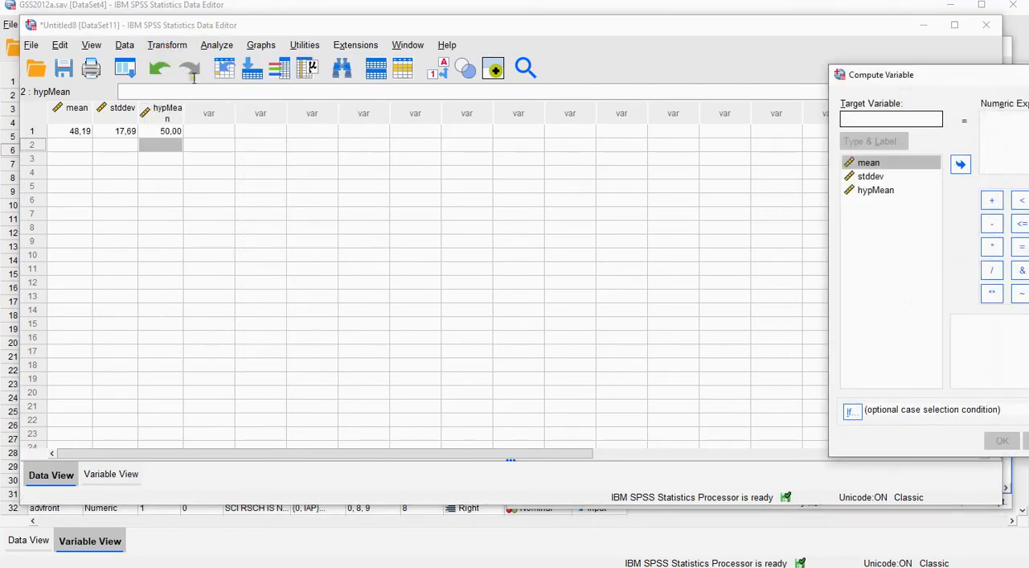
pyautogui.moveTo(936, 78); pyautogui.dragTo(413, 104)
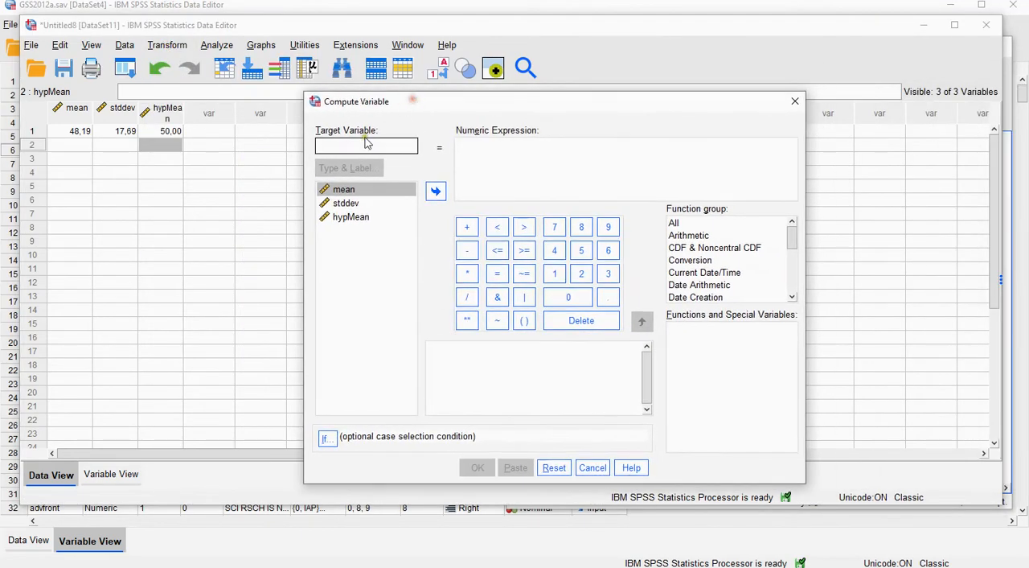
pyautogui.write('d')
# Build the numeric expression (mean - hypMean) / stddev for d and run the computation.
pyautogui.click(505, 153)
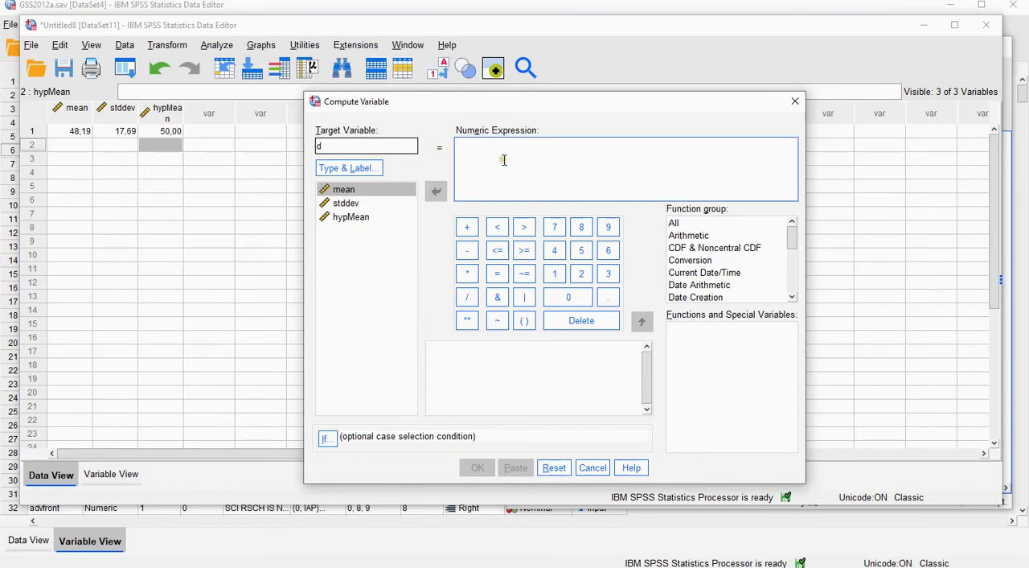
pyautogui.click(524, 319)
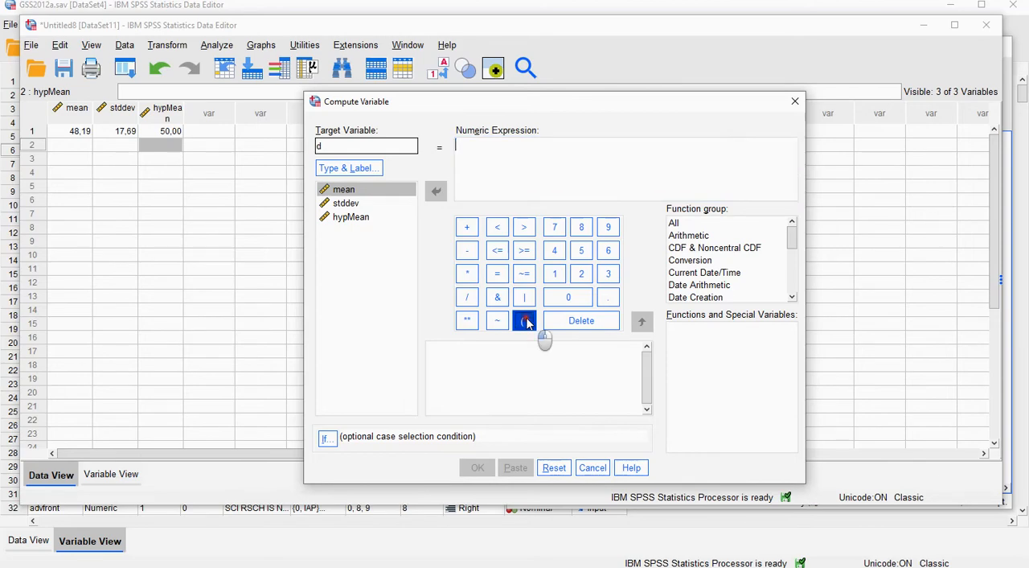
pyautogui.doubleClick(341, 193)
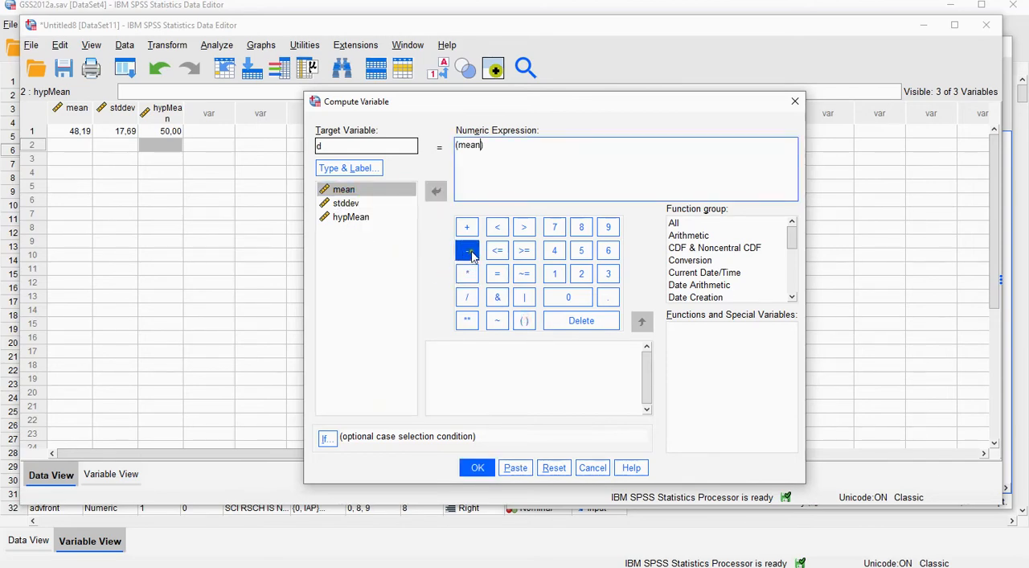
pyautogui.click(469, 252)
pyautogui.click(351, 218)
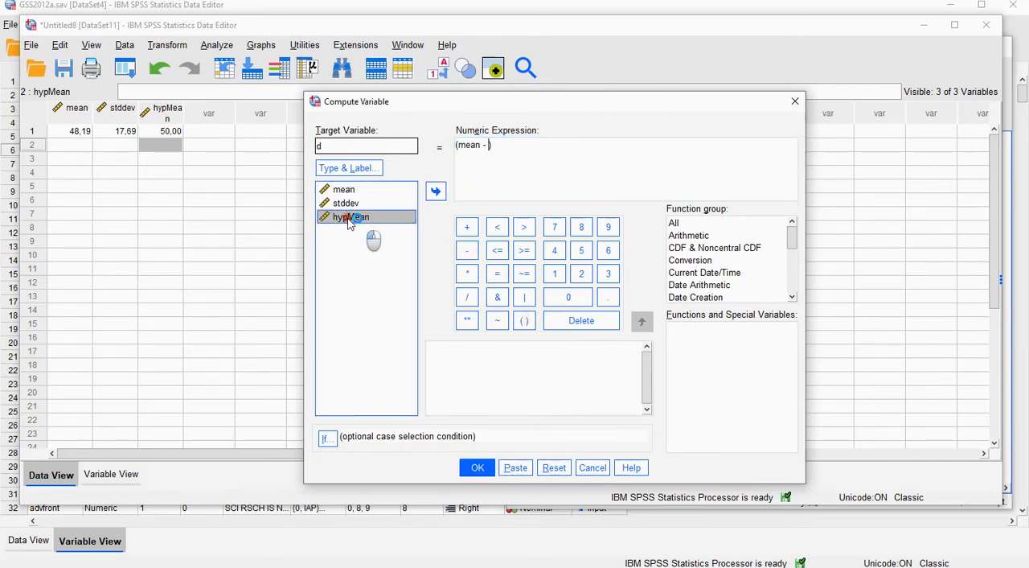
pyautogui.doubleClick(350, 218)
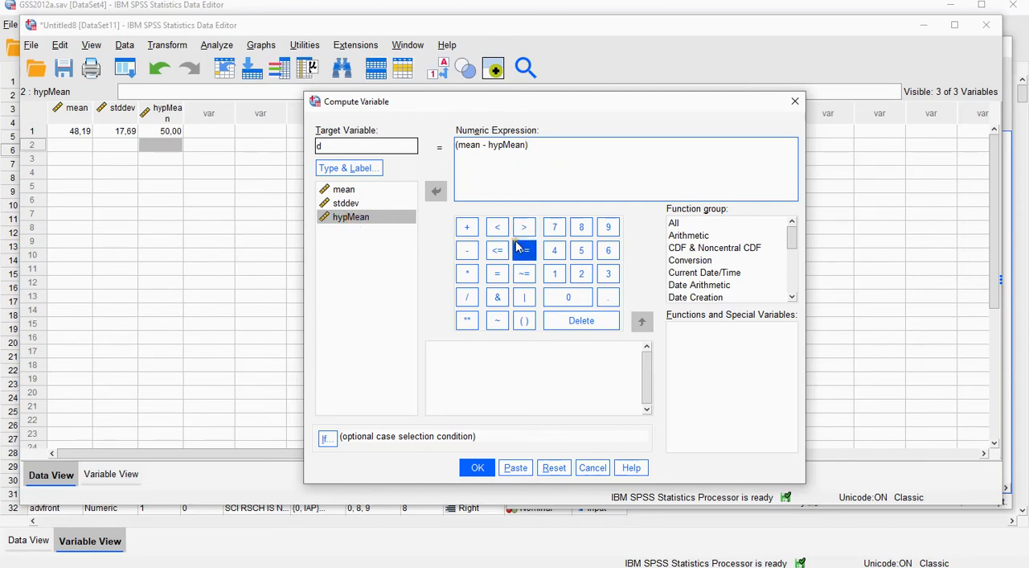
pyautogui.click(467, 297)
pyautogui.doubleClick(346, 206)
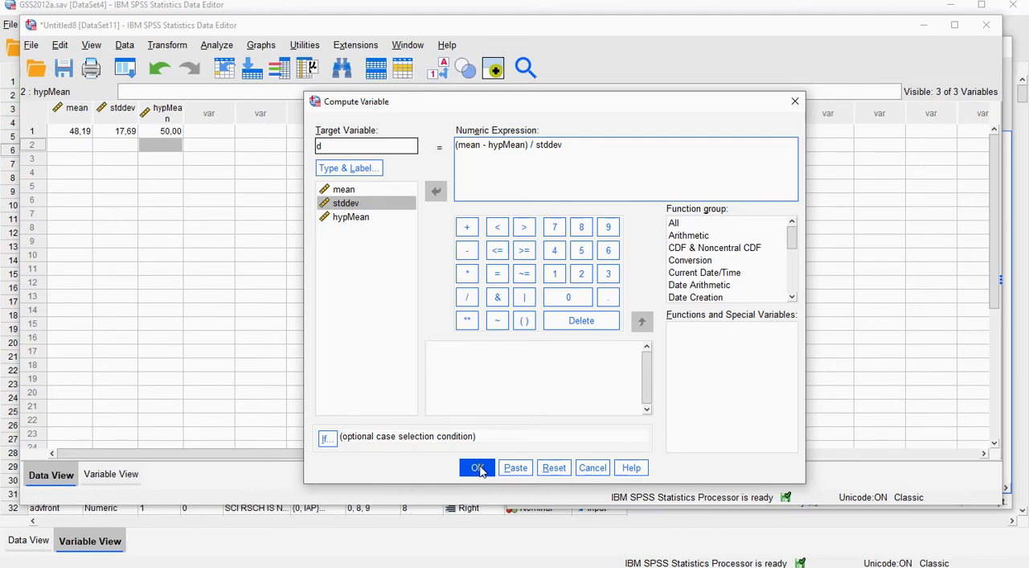
pyautogui.click(478, 468)
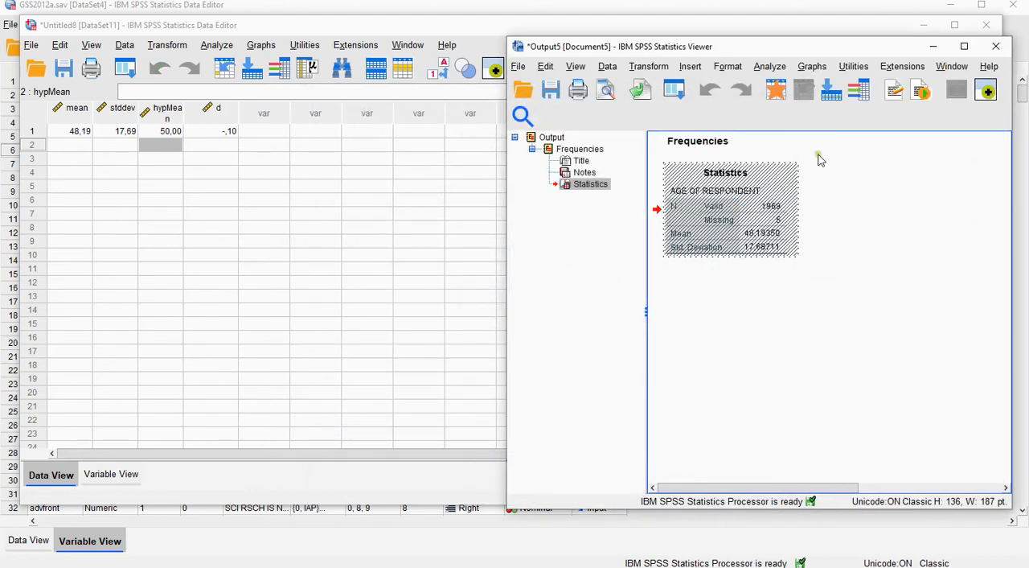
# Return to the new dataset and inspect the full-precision value of d in the first case.
pyautogui.click(351, 30)
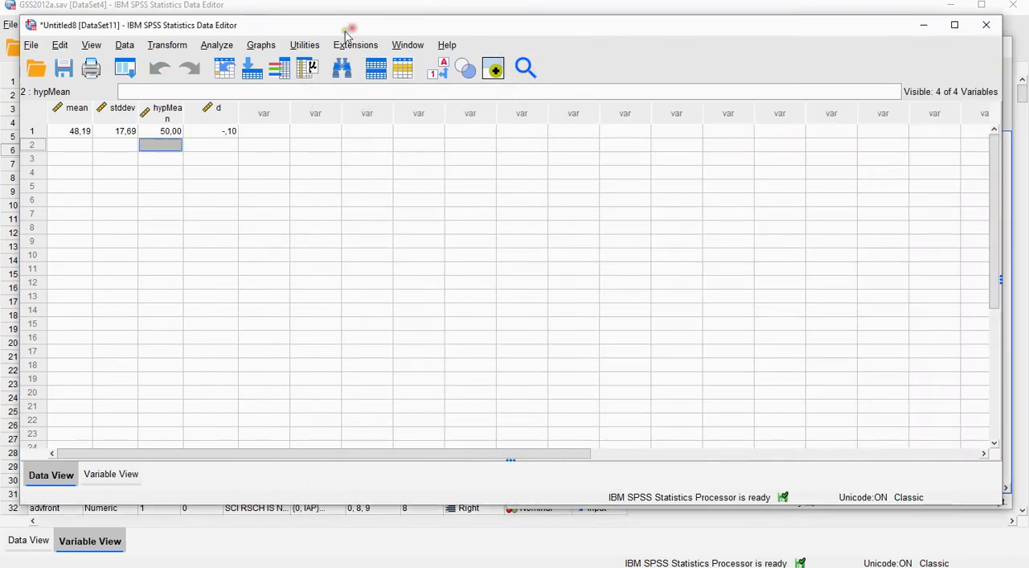
pyautogui.click(225, 138)
pyautogui.doubleClick(222, 133)
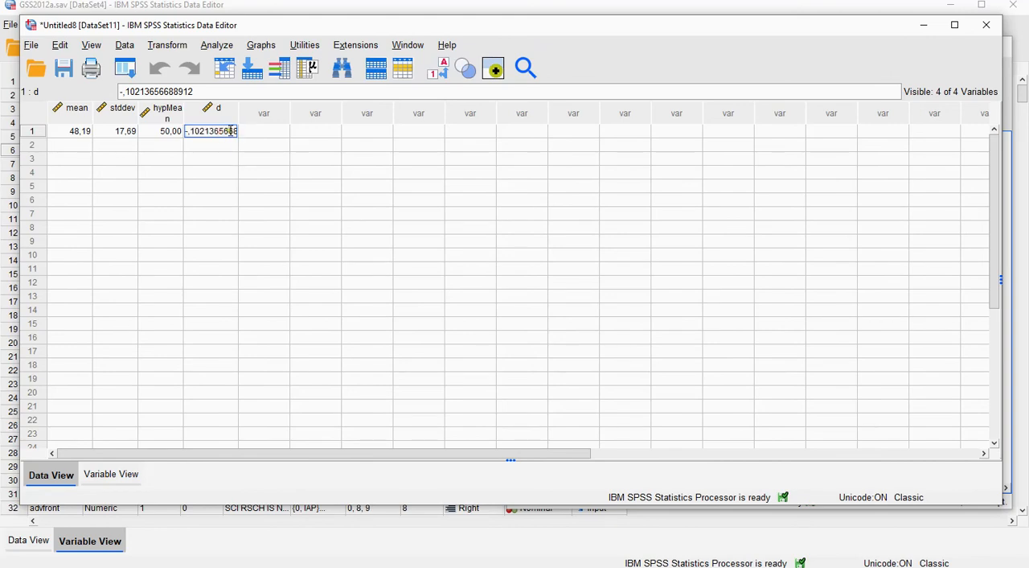
pyautogui.click(261, 131)
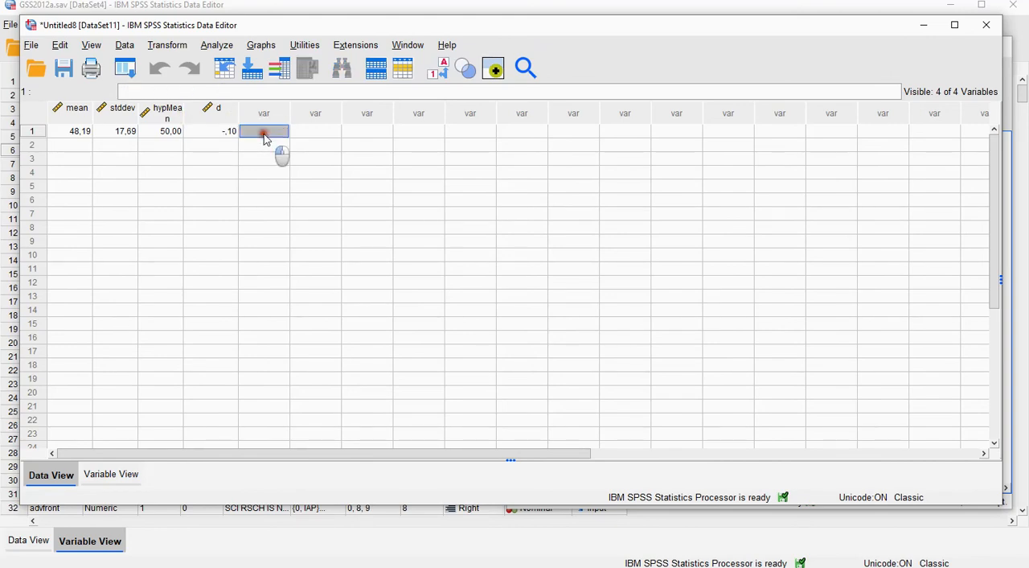